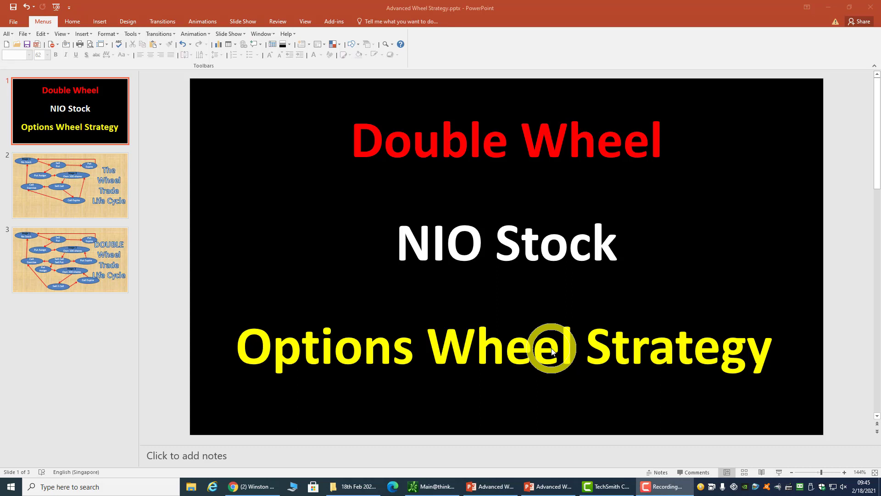
Check the date in the system calendar and switch to thinkorswim to view the account's Activity and Positions page.
{"action": "left_click", "coordinate": [859, 487]}
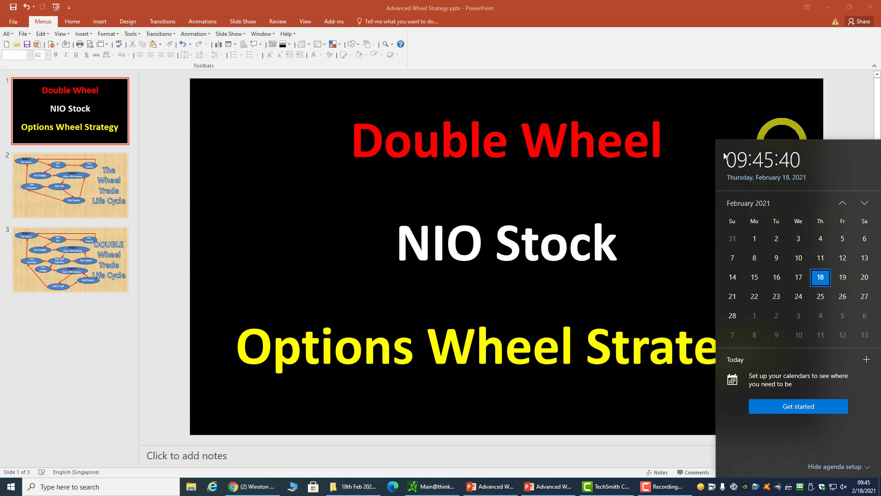
{"action": "left_click", "coordinate": [285, 209]}
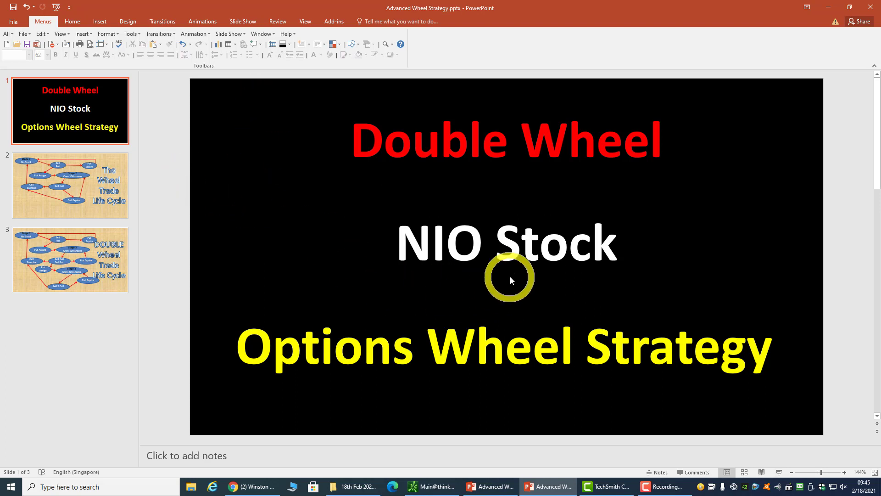
{"action": "left_click", "coordinate": [434, 486]}
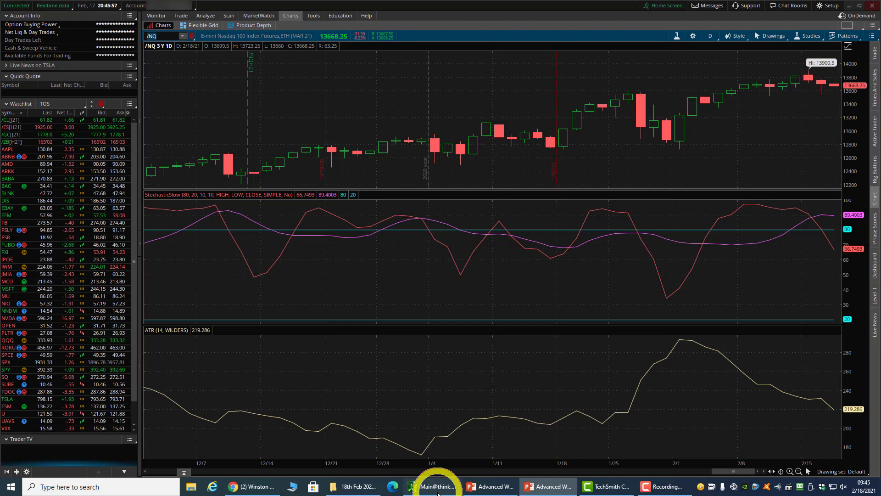
{"action": "left_click", "coordinate": [156, 15]}
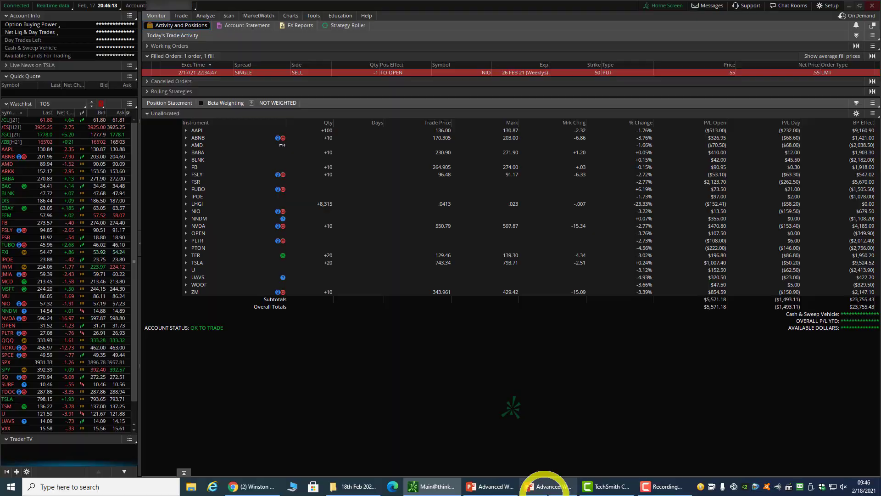
Switch back to the Advanced Wheel Strategy presentation and show the Wheel Trade Life Cycle slide, followed by the DOUBLE Wheel slide.
{"action": "left_click", "coordinate": [549, 488]}
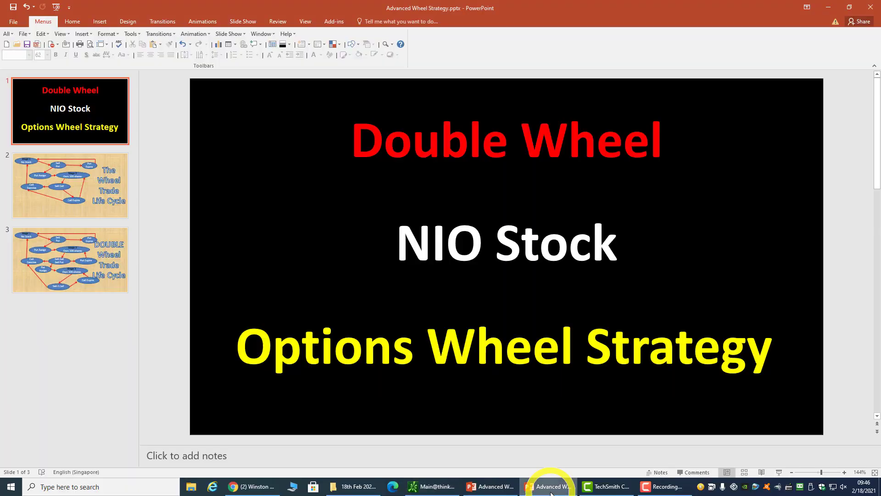
{"action": "left_click", "coordinate": [92, 195]}
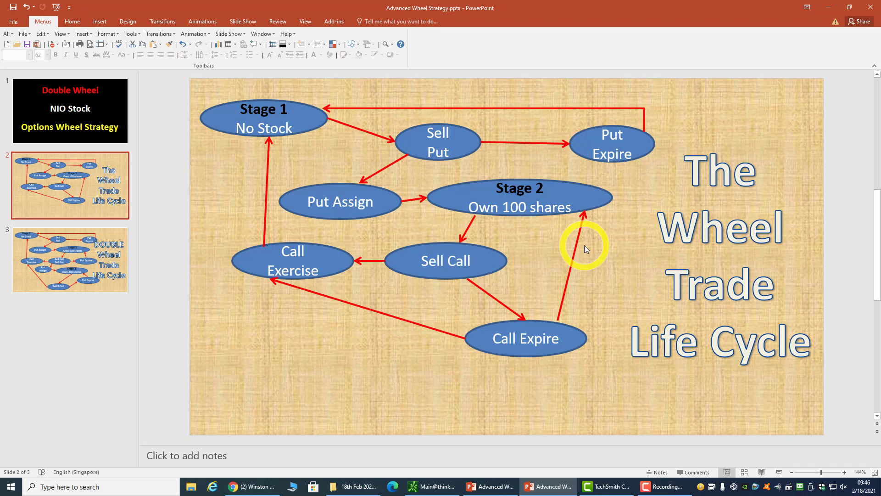
{"action": "left_click", "coordinate": [46, 269]}
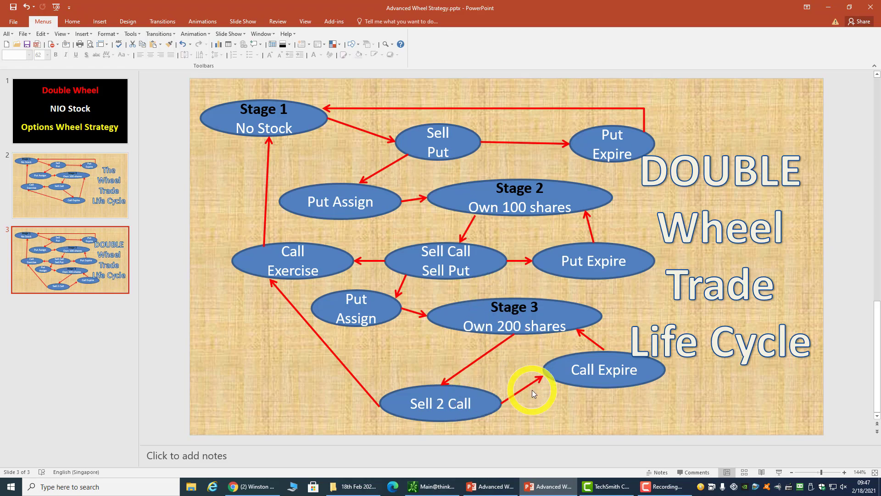
Switch to the trade update presentation and highlight the 12th Feb Sell Call text and the 19th Jan Long 100 Stock line on the NIO TRADE slide.
{"action": "left_click", "coordinate": [546, 488]}
{"action": "left_click", "coordinate": [545, 487]}
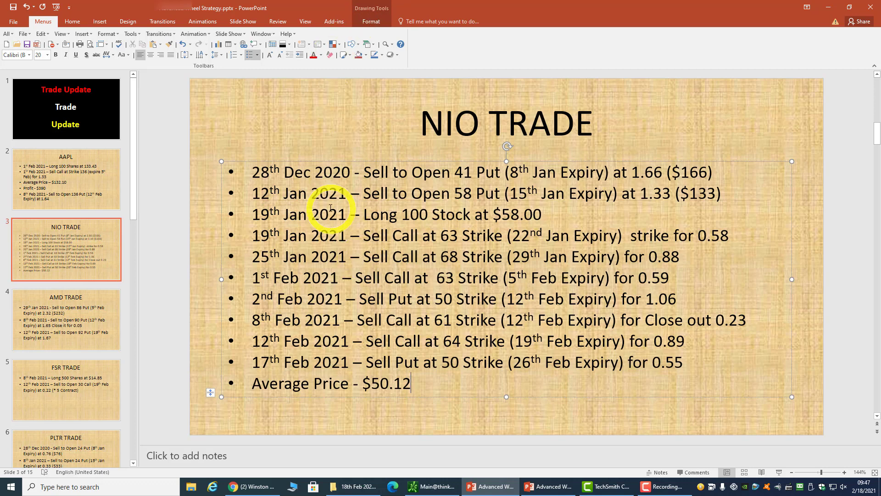
{"action": "left_click_drag", "start_coordinate": [263, 347], "coordinate": [403, 344]}
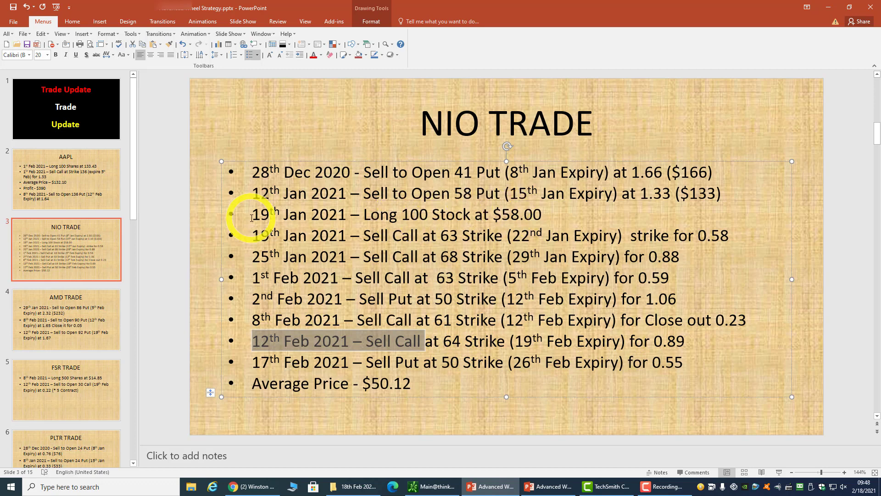
{"action": "left_click_drag", "start_coordinate": [255, 215], "coordinate": [544, 214]}
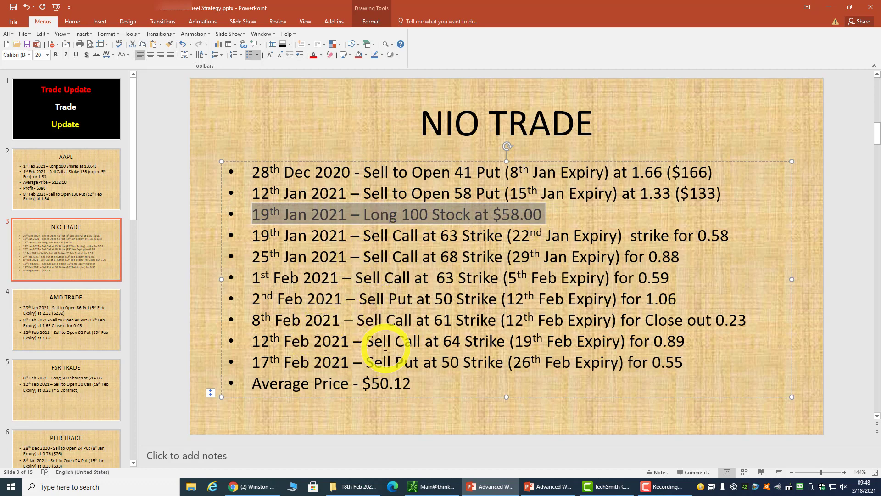
Highlight the date and "Sell Put at 50 Strike" in the 17th Feb entry, and "at 64 Strike" in the 12th Feb entry.
{"action": "left_click_drag", "start_coordinate": [252, 363], "coordinate": [366, 360]}
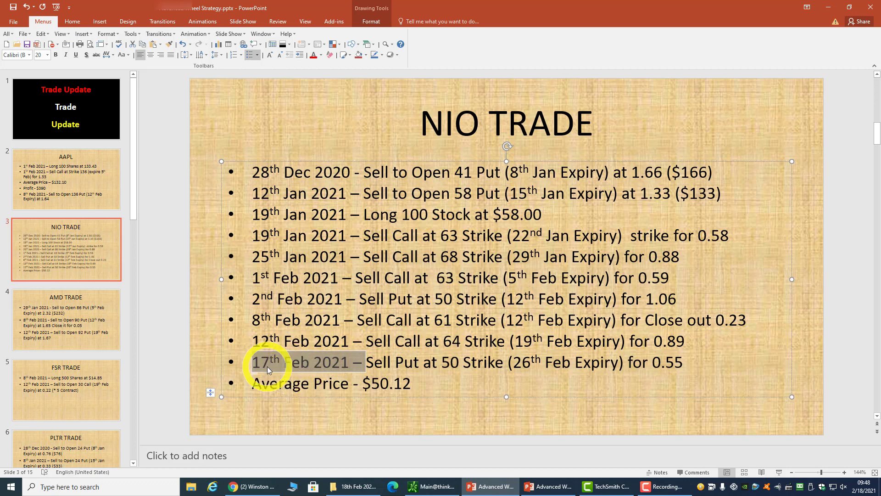
{"action": "left_click_drag", "start_coordinate": [443, 363], "coordinate": [482, 363]}
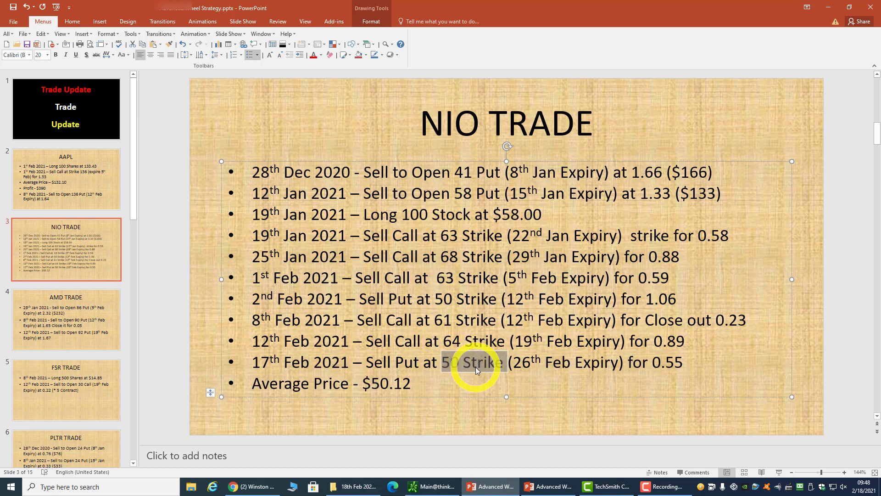
{"action": "left_click", "coordinate": [374, 362]}
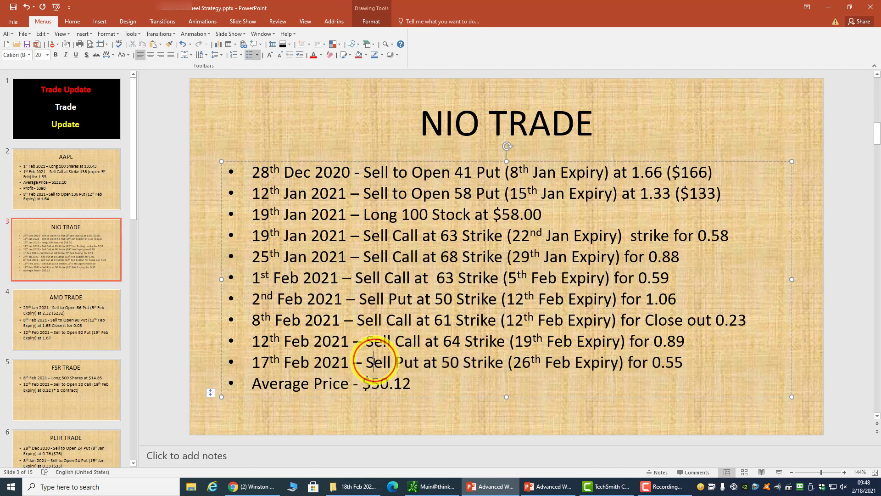
{"action": "left_click_drag", "start_coordinate": [374, 363], "coordinate": [482, 373]}
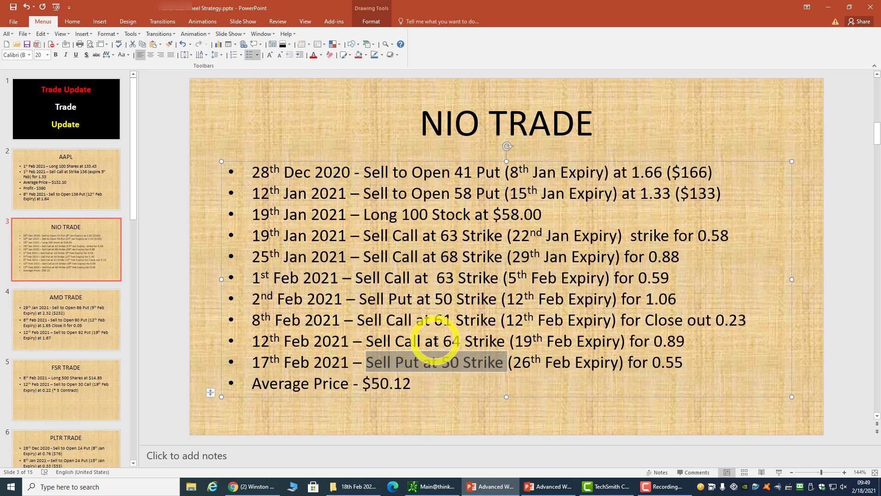
{"action": "left_click_drag", "start_coordinate": [426, 341], "coordinate": [499, 342]}
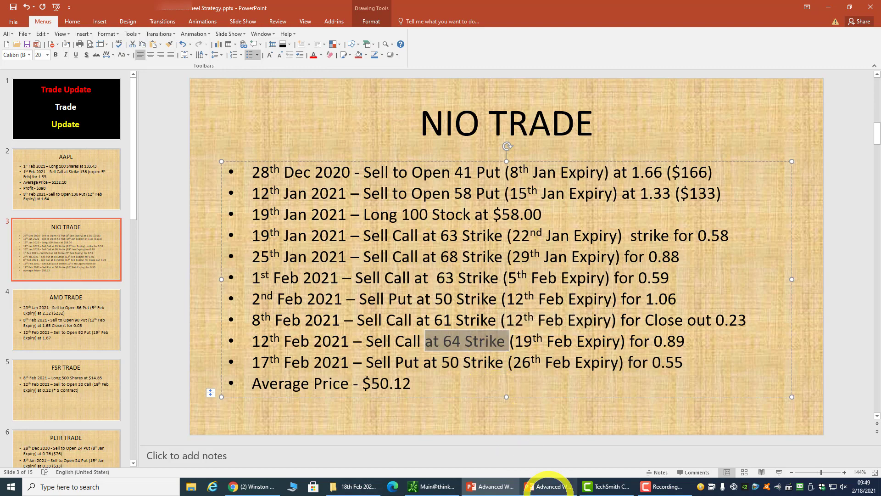
Return to the Advanced Wheel Strategy presentation and show the basic Wheel Trade Life Cycle slide.
{"action": "left_click", "coordinate": [549, 488]}
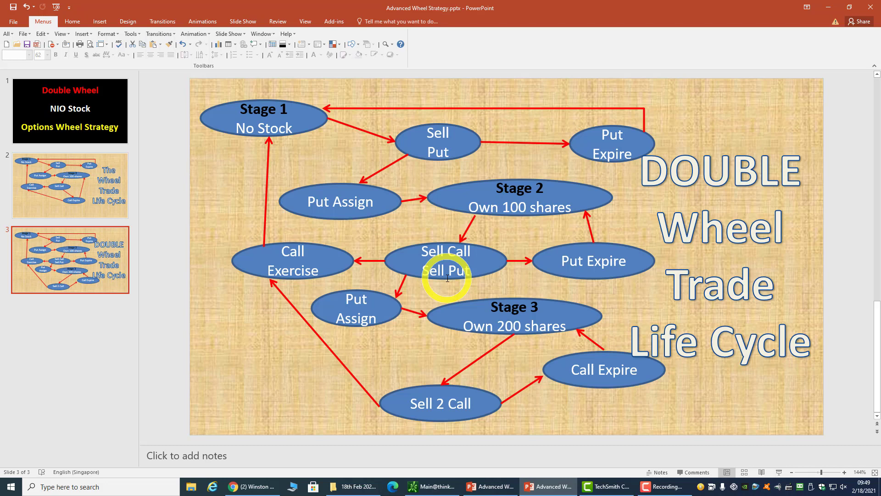
{"action": "left_click", "coordinate": [88, 193]}
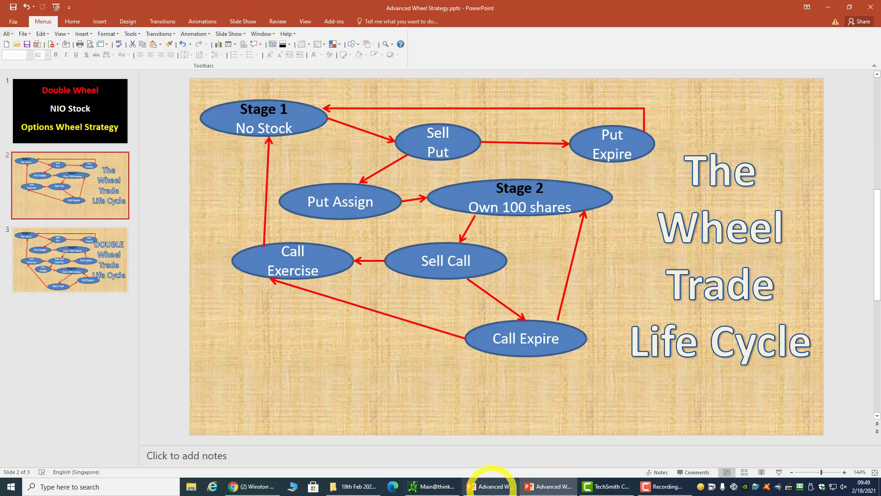
Switch to thinkorswim and expand the BLNK and NIO positions to view their option legs.
{"action": "left_click", "coordinate": [434, 486]}
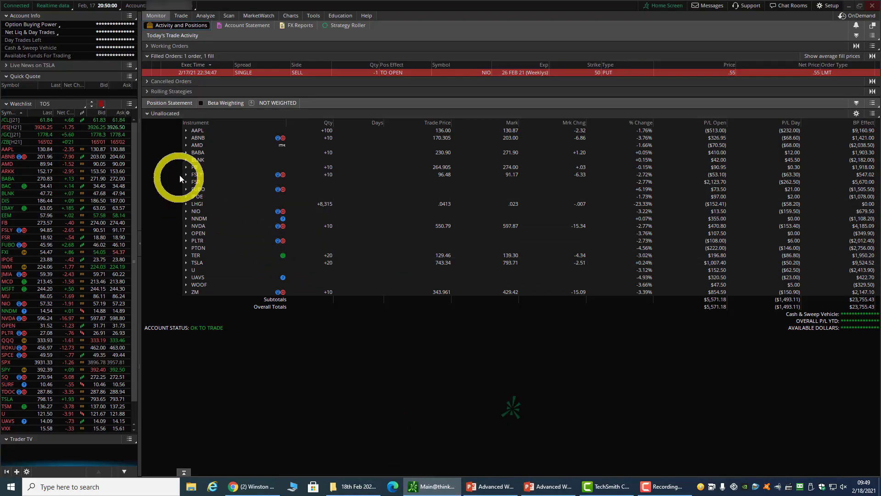
{"action": "left_click", "coordinate": [187, 160]}
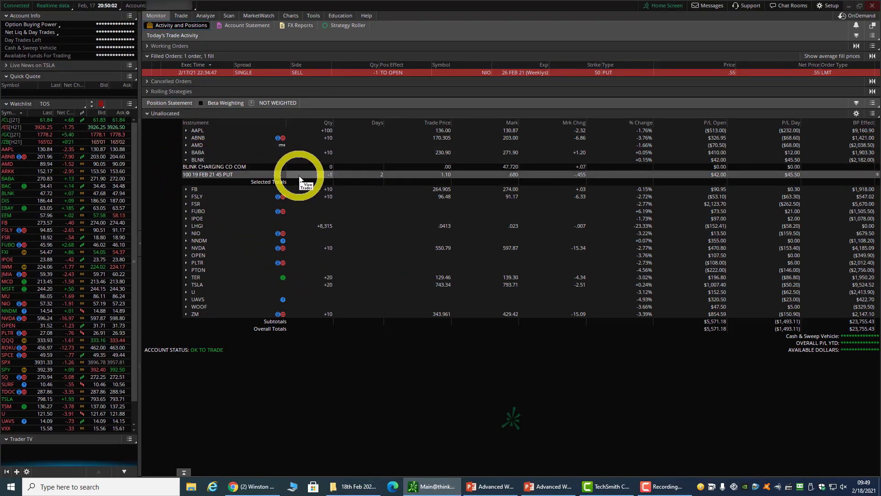
{"action": "left_click", "coordinate": [227, 178]}
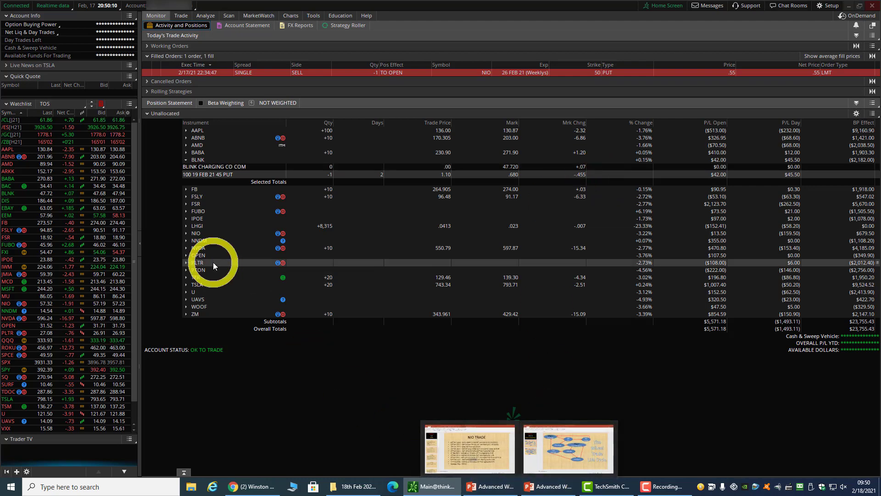
{"action": "left_click", "coordinate": [187, 234]}
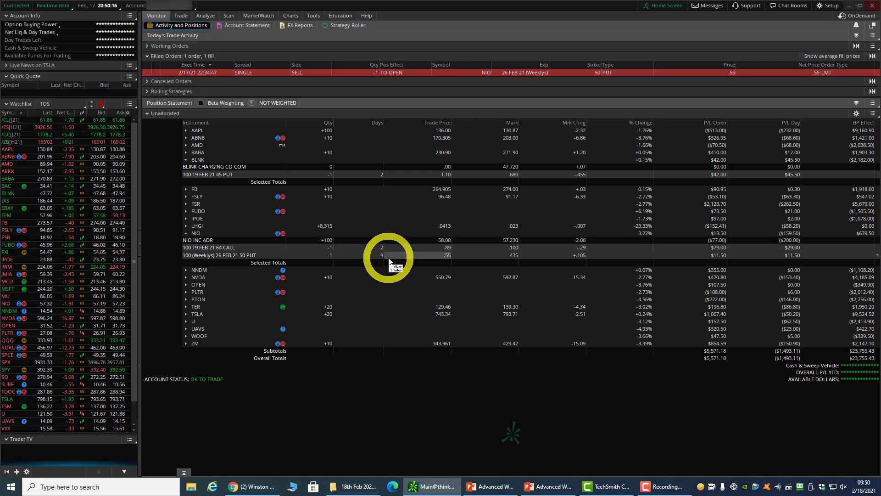
Show the DOUBLE Wheel Trade Life Cycle slide in the wheel strategy presentation, and bring up the NIO TRADE slide in the trade update presentation.
{"action": "key", "text": "alt+Tab"}
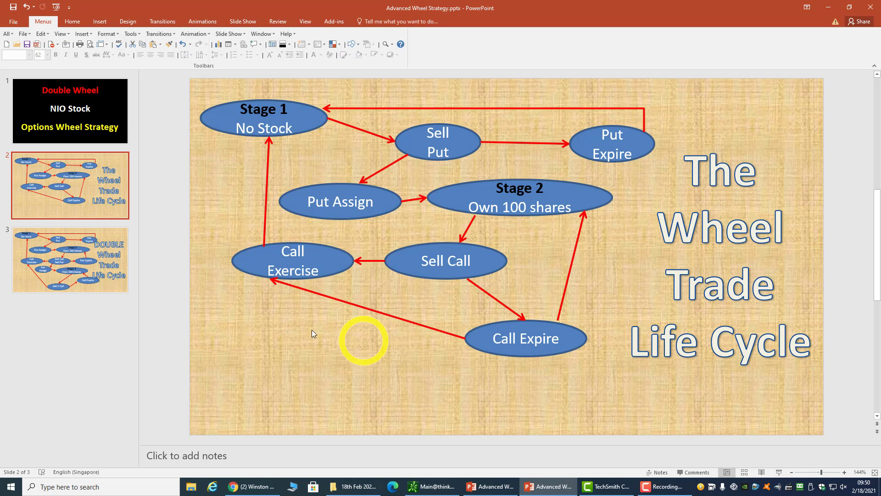
{"action": "left_click", "coordinate": [98, 262]}
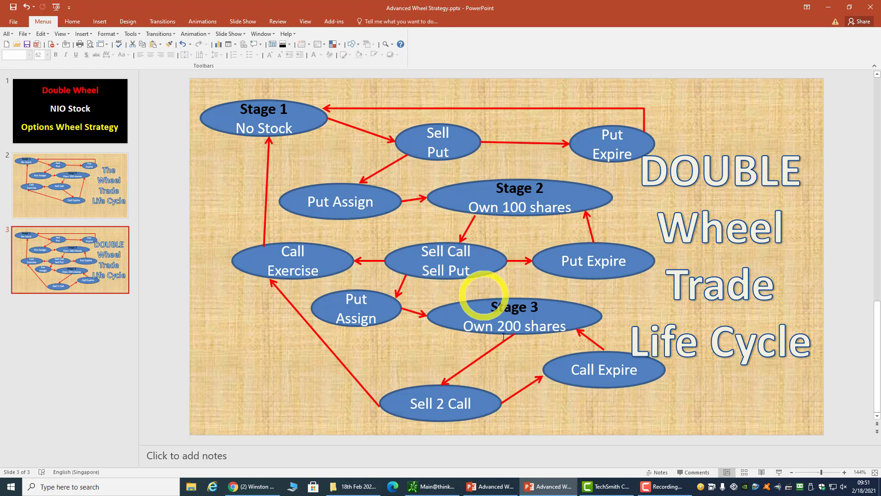
{"action": "left_click", "coordinate": [547, 487]}
{"action": "left_click", "coordinate": [494, 488]}
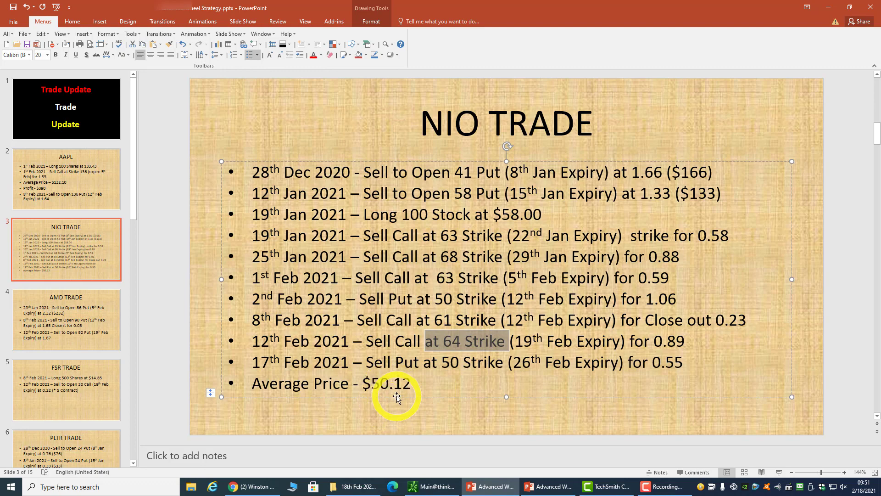
Compare the NIO positions in thinkorswim with the NIO TRADE slide, finishing on the DOUBLE Wheel slide.
{"action": "left_click", "coordinate": [427, 486]}
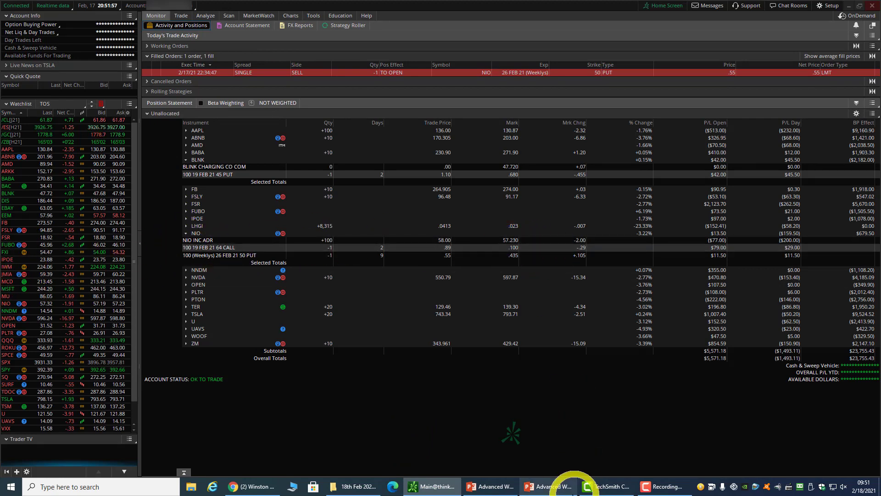
{"action": "left_click", "coordinate": [558, 487]}
{"action": "left_click", "coordinate": [481, 491]}
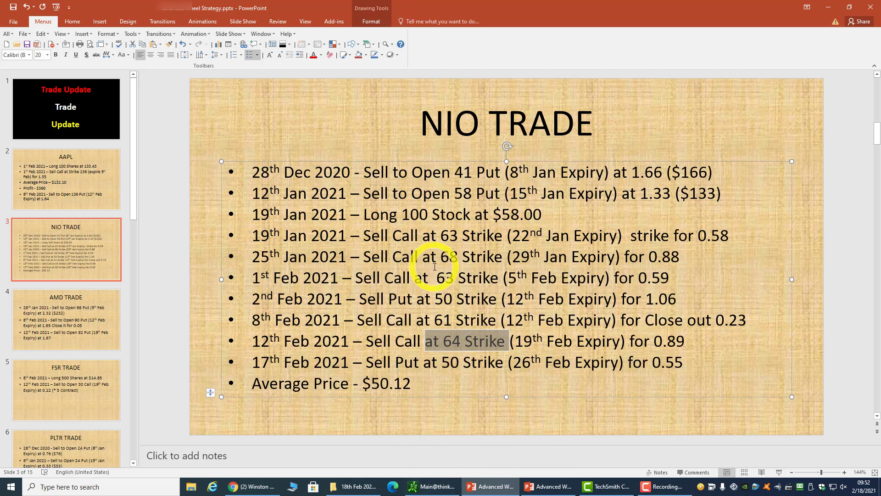
{"action": "left_click", "coordinate": [555, 491]}
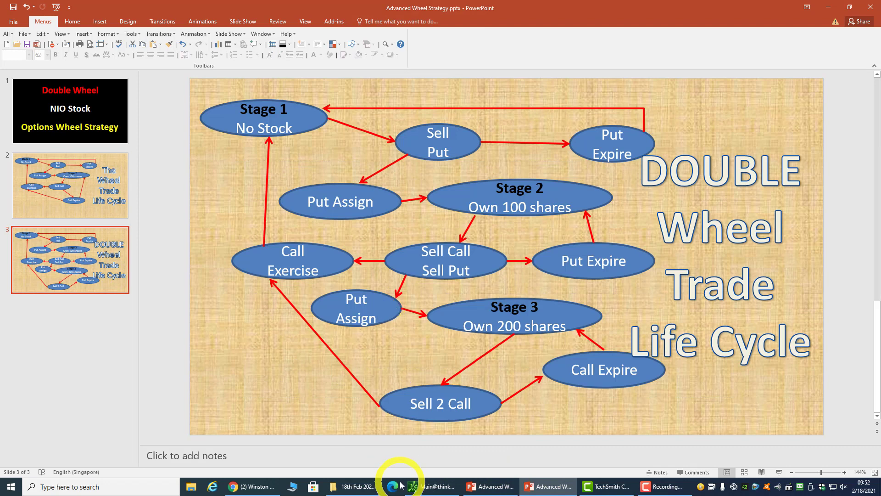
Switch to thinkorswim and check the February 2021 option expiry dates in the system calendar.
{"action": "mouse_move", "coordinate": [422, 490]}
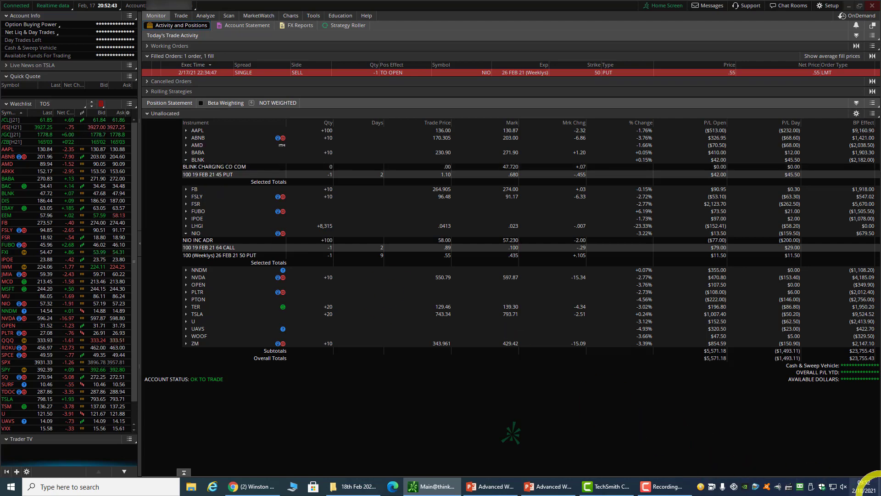
{"action": "left_click", "coordinate": [865, 486]}
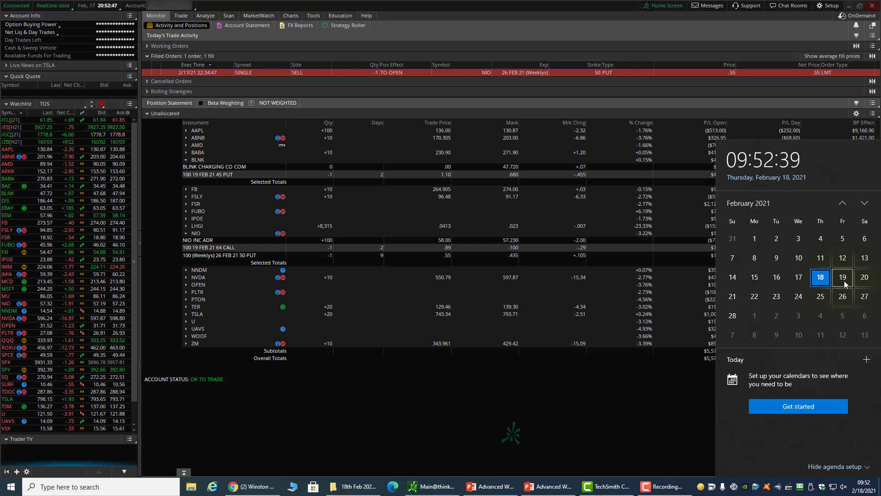
{"action": "left_click", "coordinate": [451, 422]}
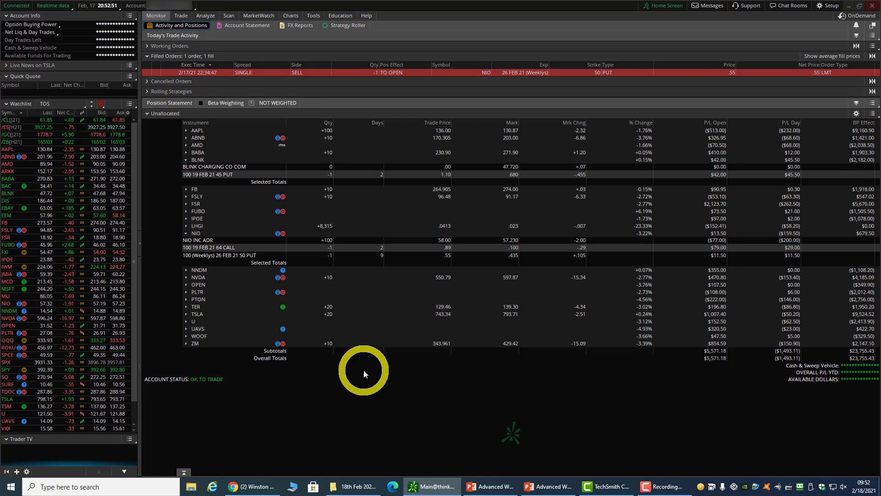
Expand the AMD and PTON positions and examine the Peloton 26 FEB 21 135 put.
{"action": "left_click", "coordinate": [187, 145]}
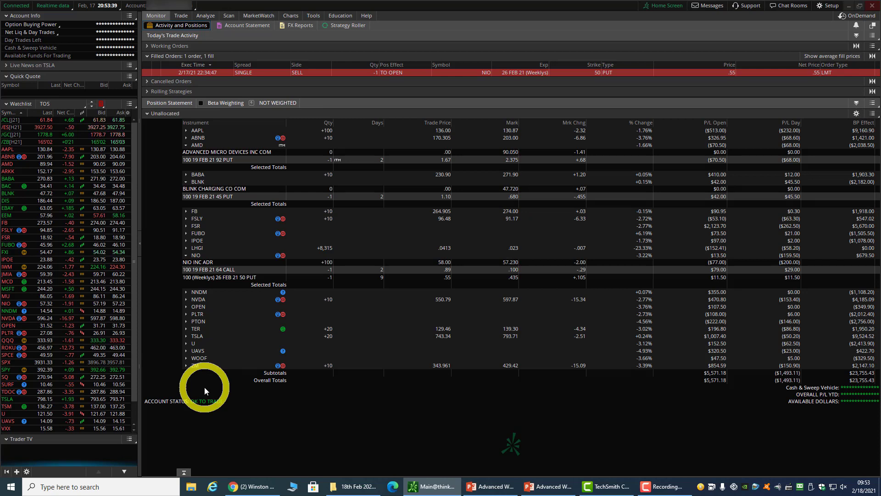
{"action": "left_click", "coordinate": [186, 321]}
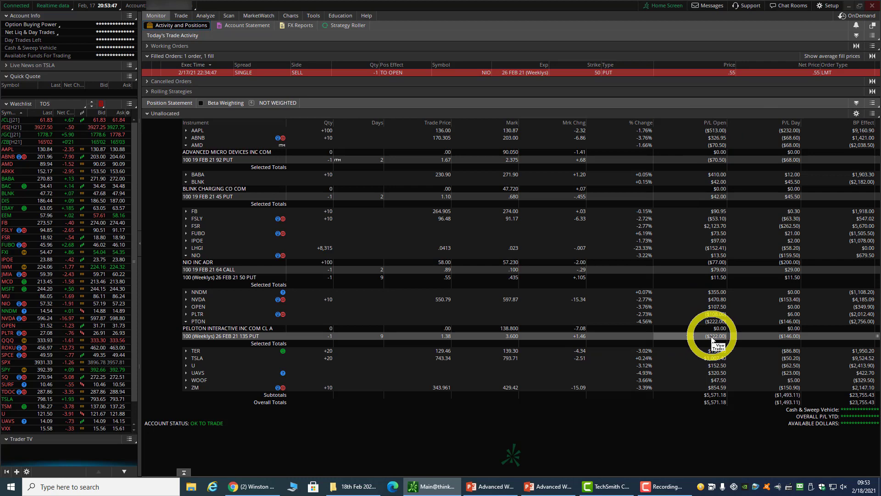
{"action": "left_click", "coordinate": [523, 341]}
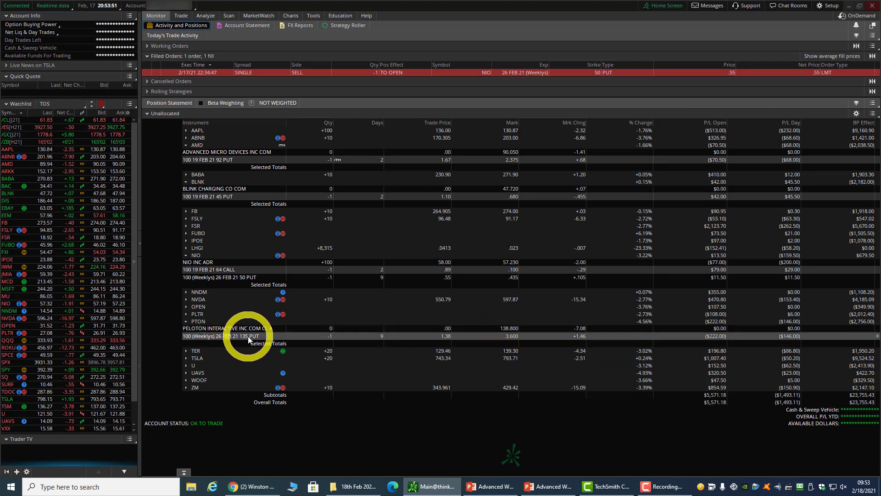
{"action": "left_click", "coordinate": [265, 328]}
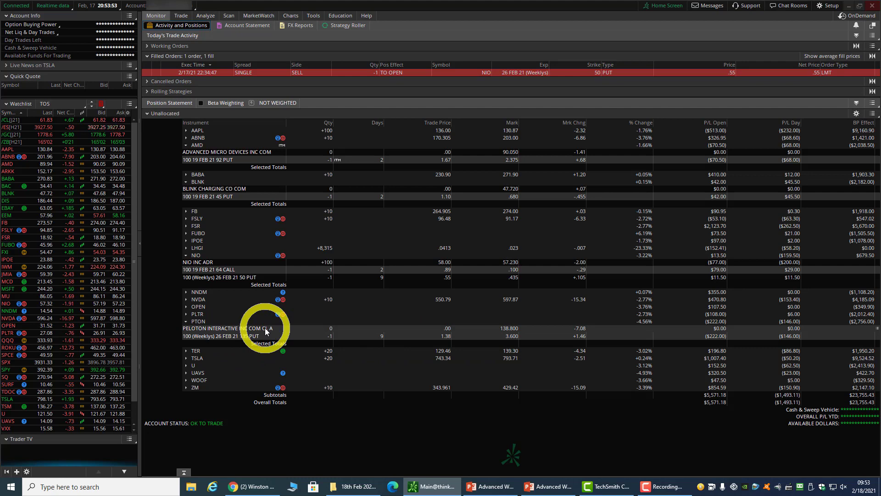
{"action": "left_click", "coordinate": [267, 334]}
{"action": "left_click", "coordinate": [265, 331]}
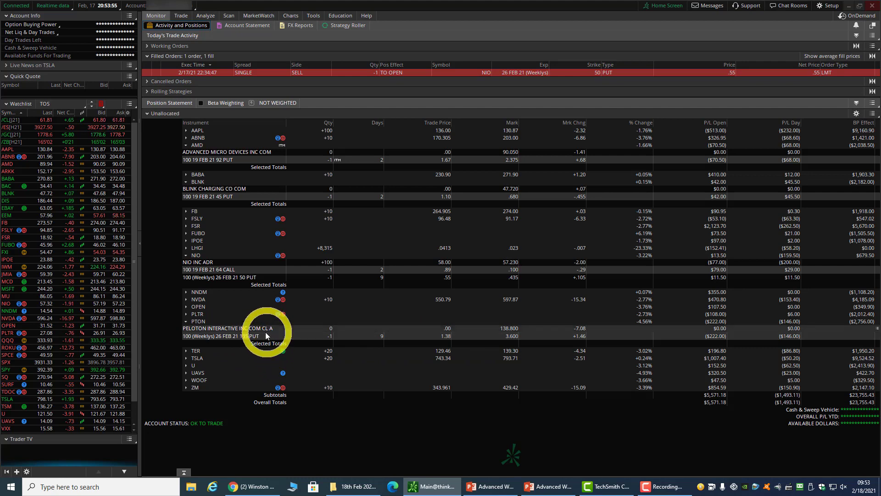
Expand the PLTR position to examine the Palantir 26 FEB 21 25 put, and collapse it again.
{"action": "left_click", "coordinate": [184, 314]}
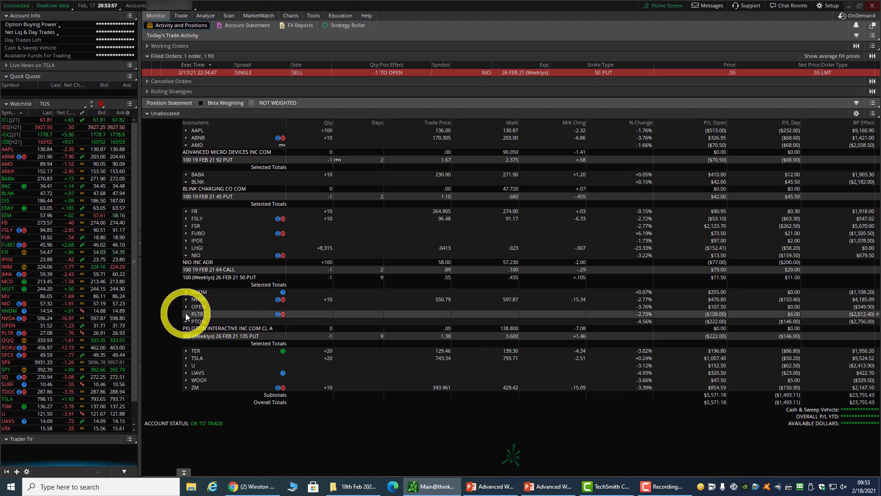
{"action": "left_click", "coordinate": [186, 314]}
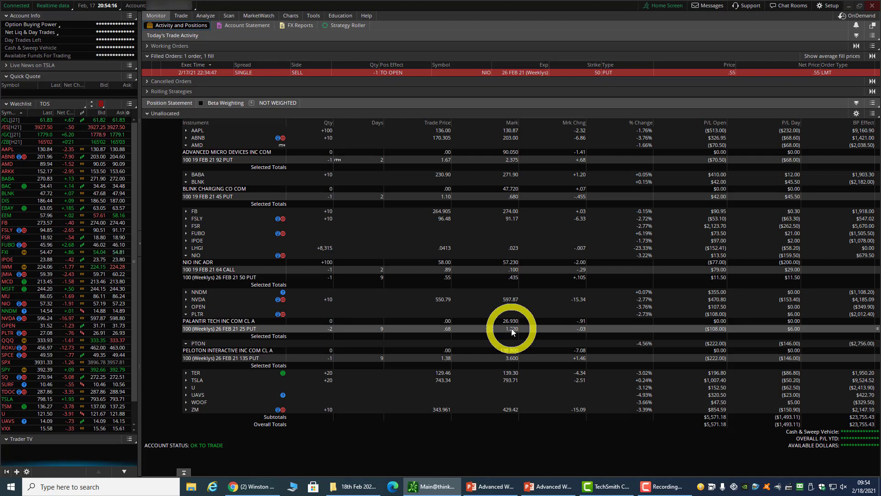
{"action": "left_click", "coordinate": [185, 314]}
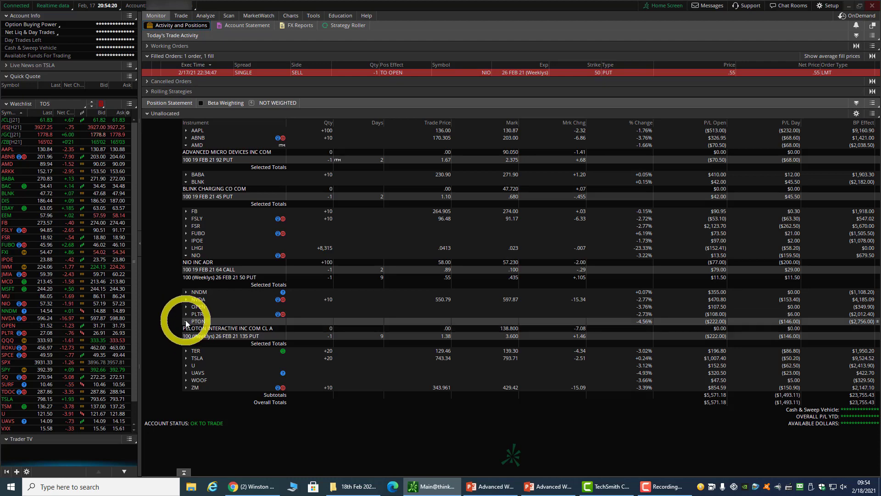
Collapse the expanded PTON, NIO, BLNK and AMD positions in the position statement.
{"action": "left_click", "coordinate": [186, 320]}
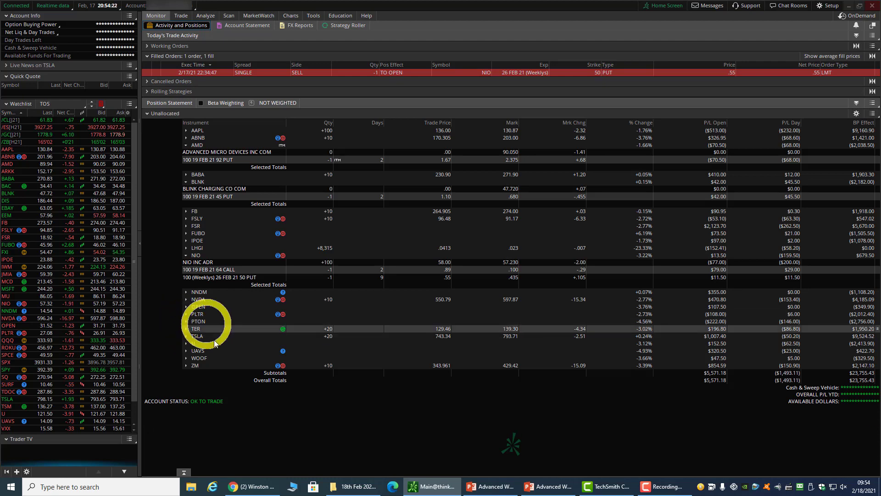
{"action": "left_click", "coordinate": [186, 255]}
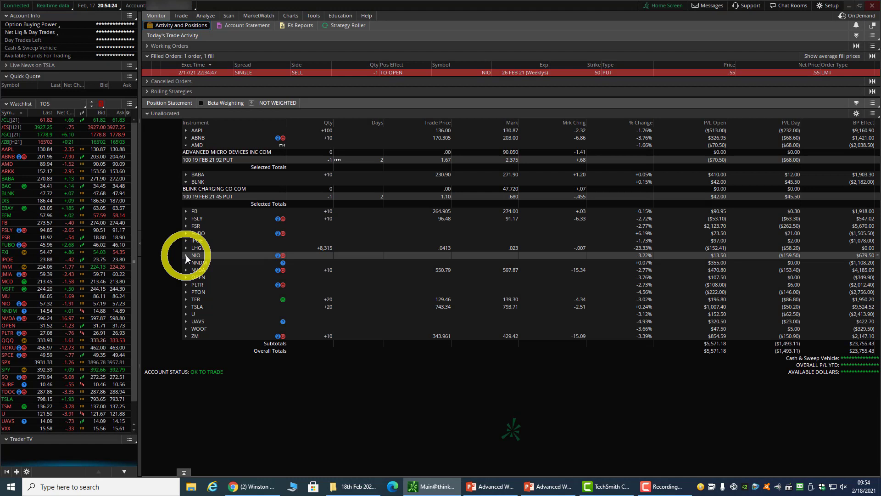
{"action": "left_click", "coordinate": [186, 181]}
{"action": "left_click", "coordinate": [186, 146]}
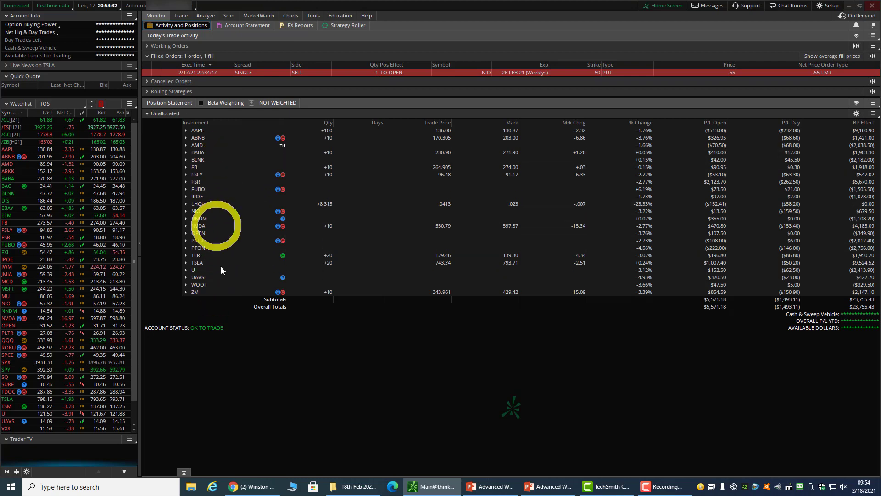
View the daily /NQ E-mini Nasdaq 100 futures chart, and return to the activity and positions view.
{"action": "left_click", "coordinate": [292, 15]}
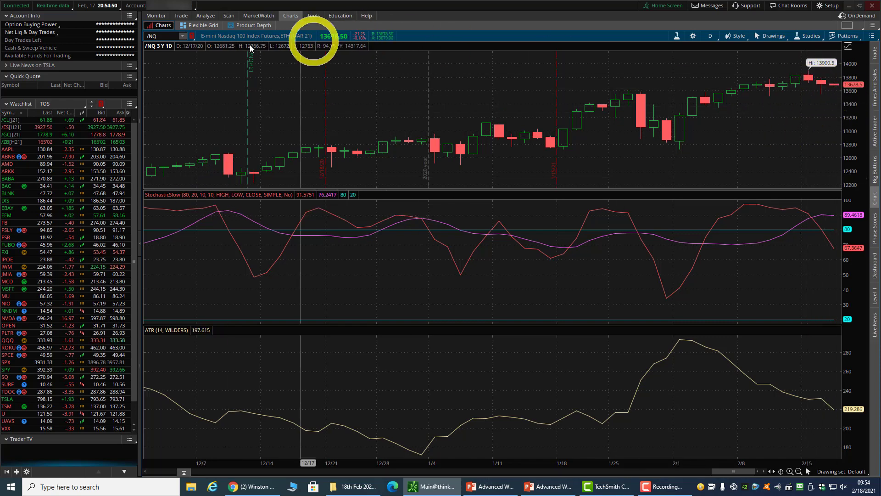
{"action": "left_click", "coordinate": [156, 16]}
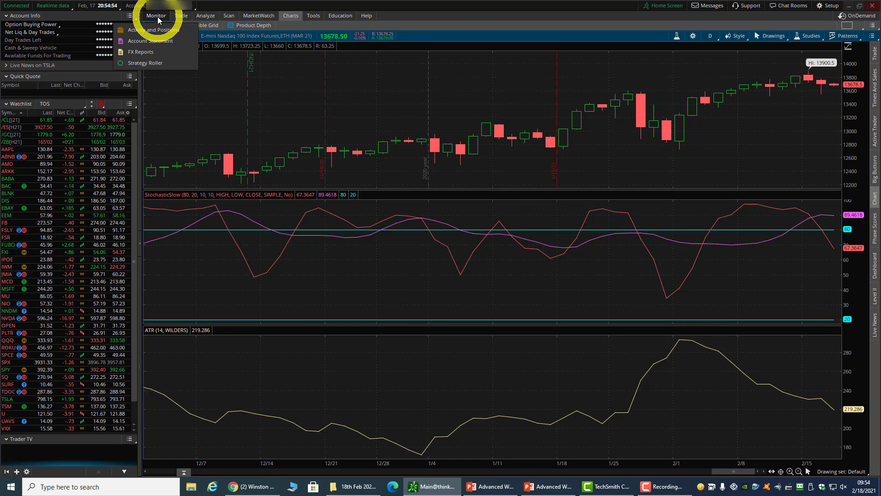
{"action": "left_click", "coordinate": [158, 16]}
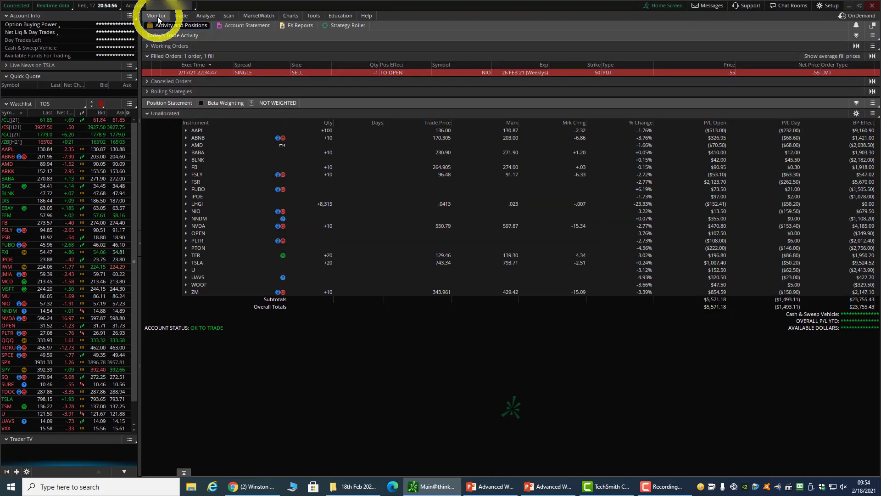